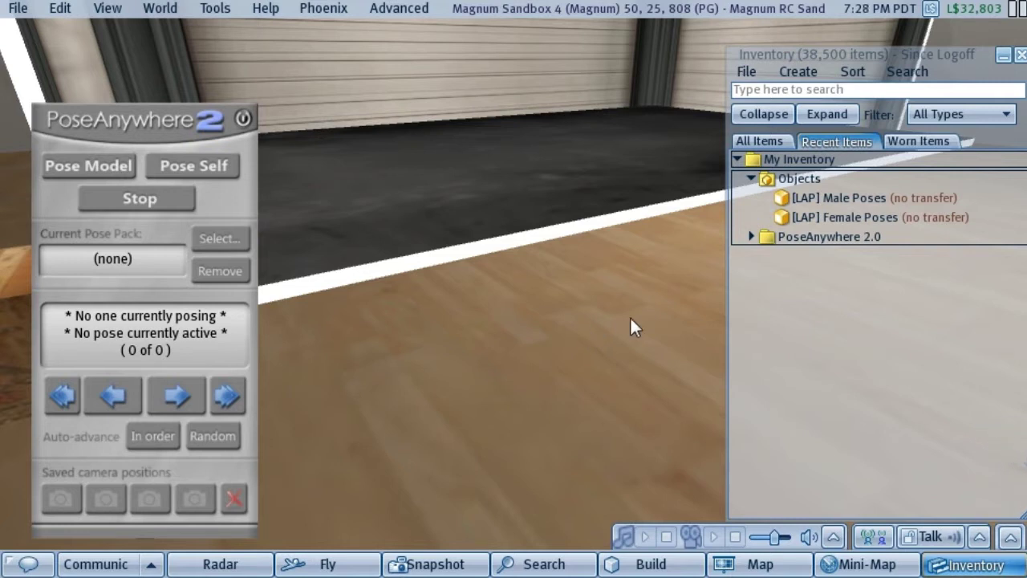
Drag the [LAP] Male Poses pack from inventory onto the floor.
{"action": "left_click_drag", "start_coordinate": [821, 201], "coordinate": [435, 424]}
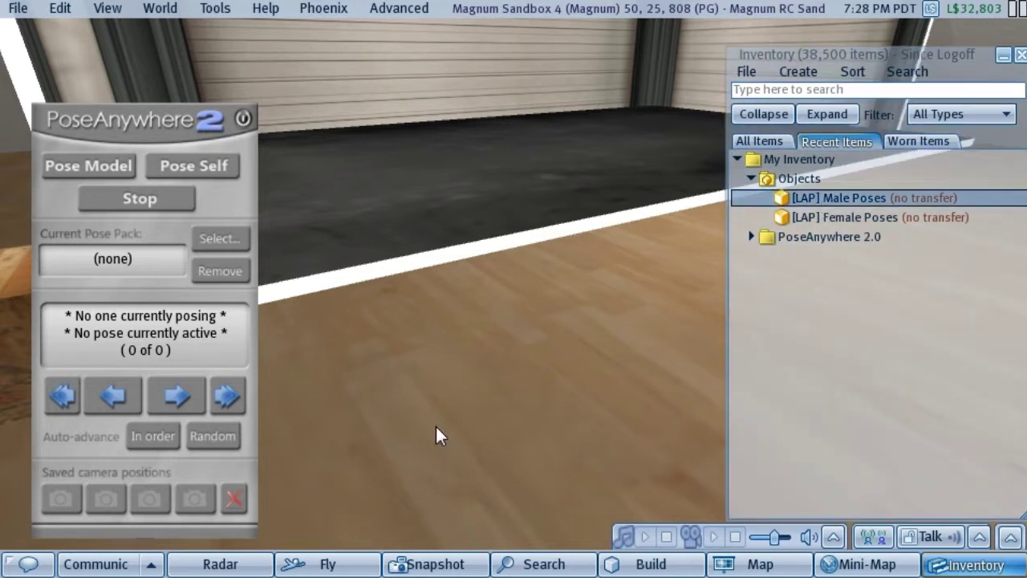
Place [LAP] Female Poses beside the blue box, then install both Male and Female packs into the HUD.
{"action": "left_click_drag", "start_coordinate": [818, 218], "coordinate": [656, 334]}
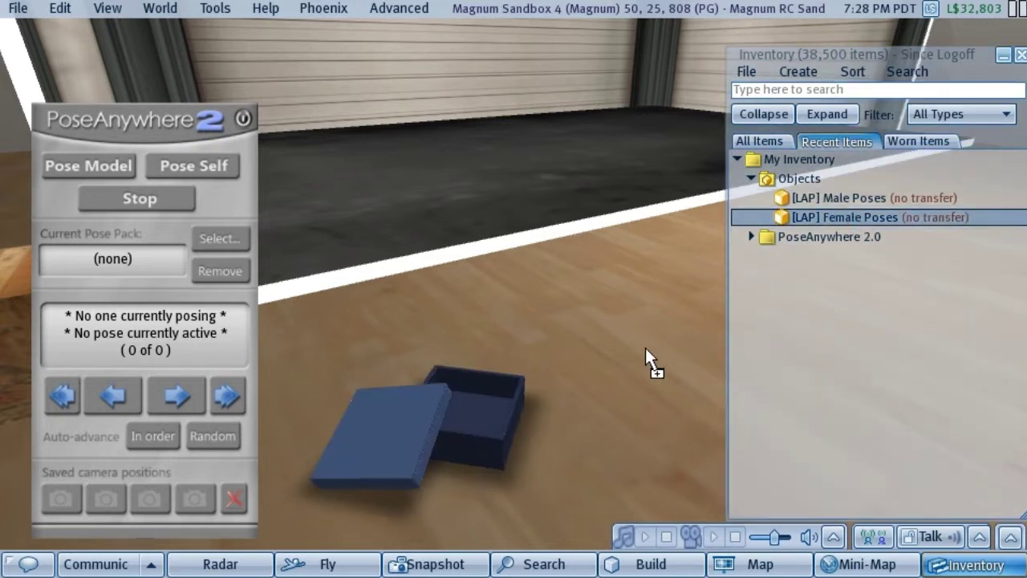
{"action": "left_click_drag", "start_coordinate": [619, 382], "coordinate": [618, 381]}
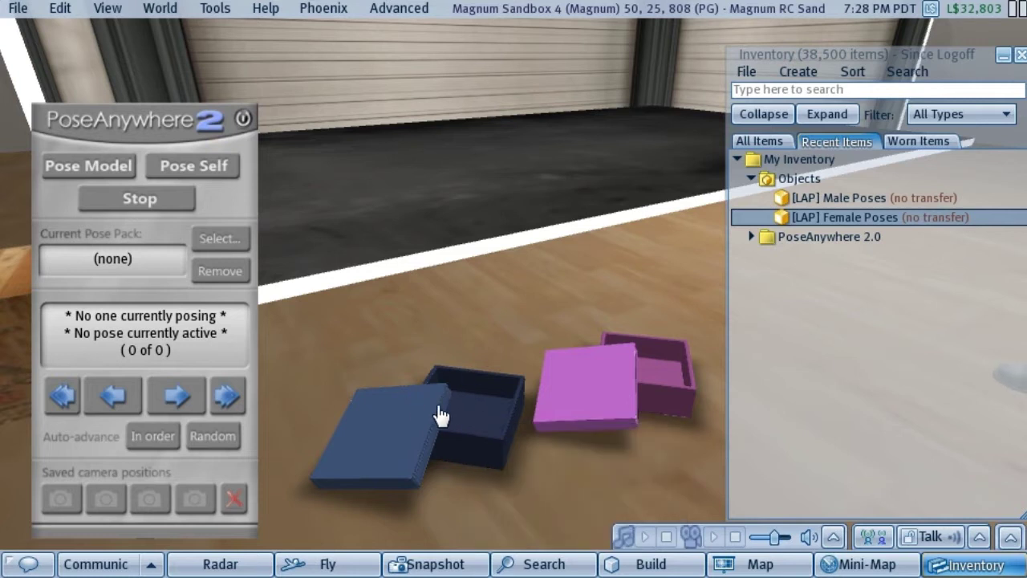
{"action": "left_click", "coordinate": [465, 402]}
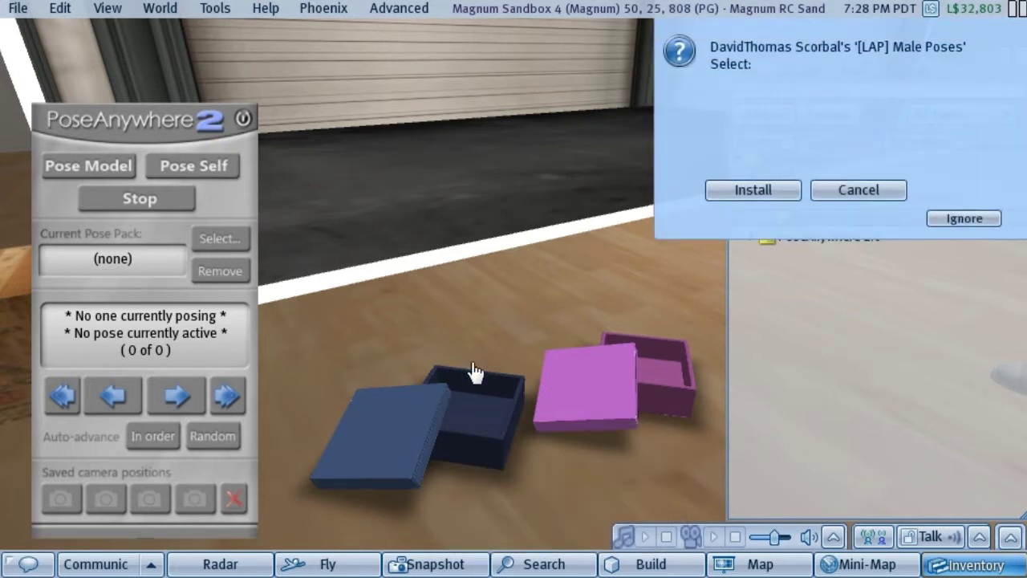
{"action": "left_click", "coordinate": [753, 189]}
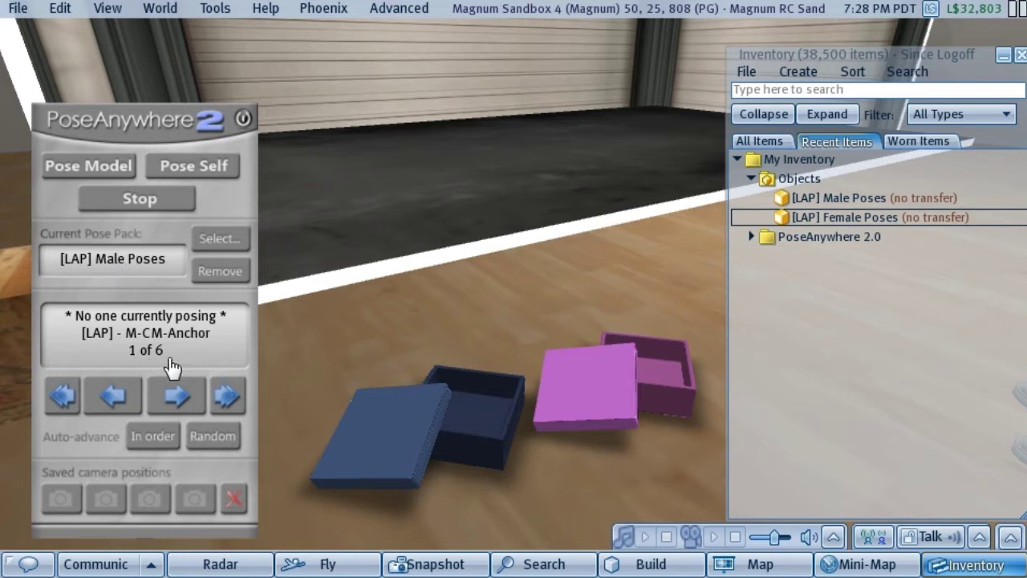
{"action": "left_click", "coordinate": [606, 375]}
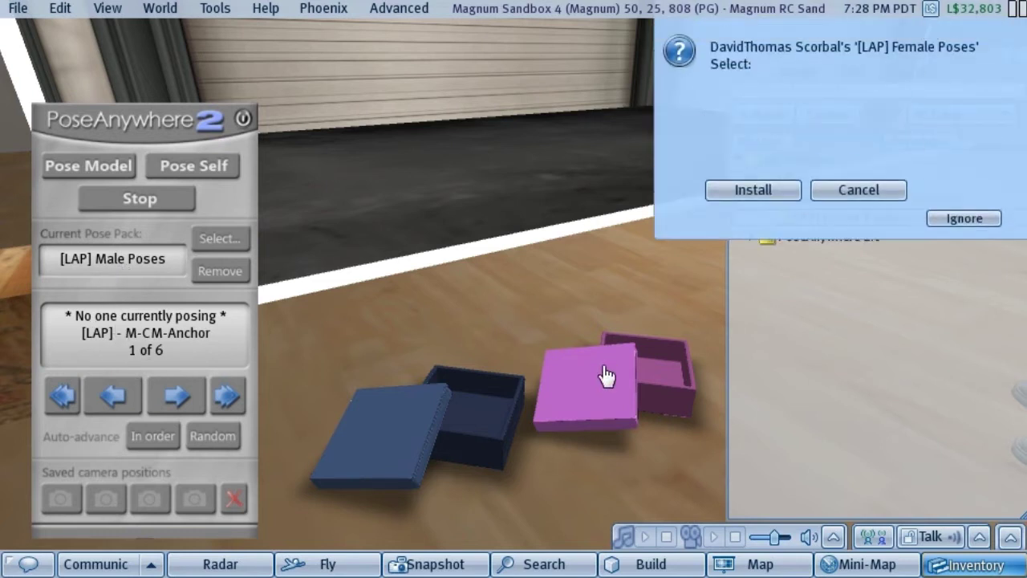
{"action": "left_click", "coordinate": [759, 192]}
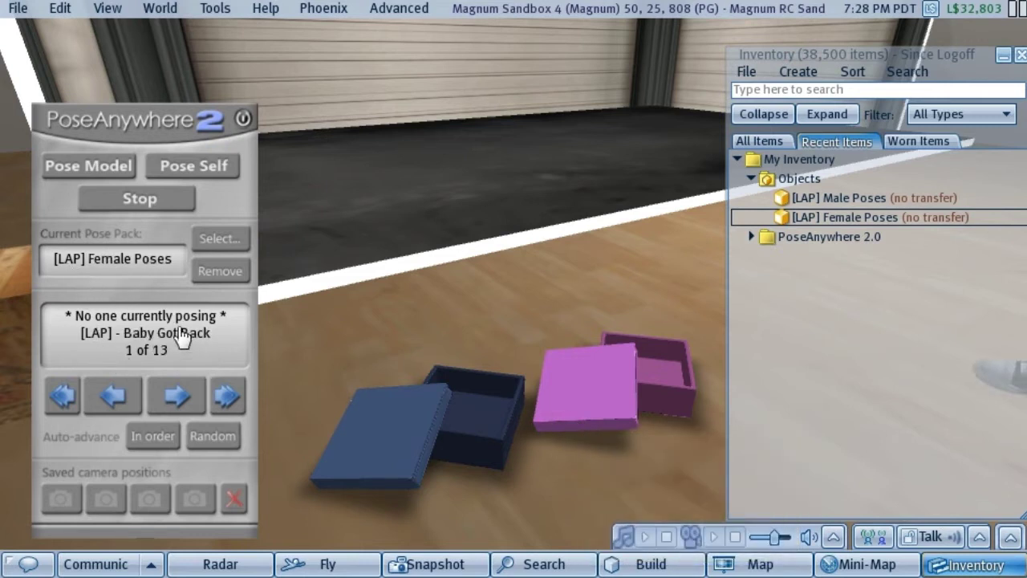
Load the Male Poses pack, then switch the HUD to [LAP] Female Poses.
{"action": "left_click", "coordinate": [220, 241]}
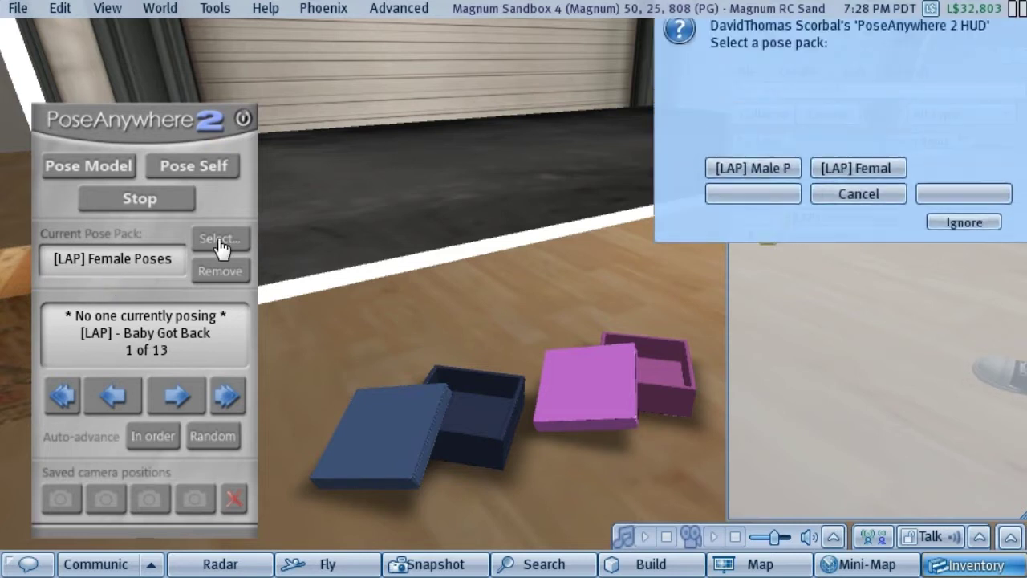
{"action": "left_click", "coordinate": [744, 191]}
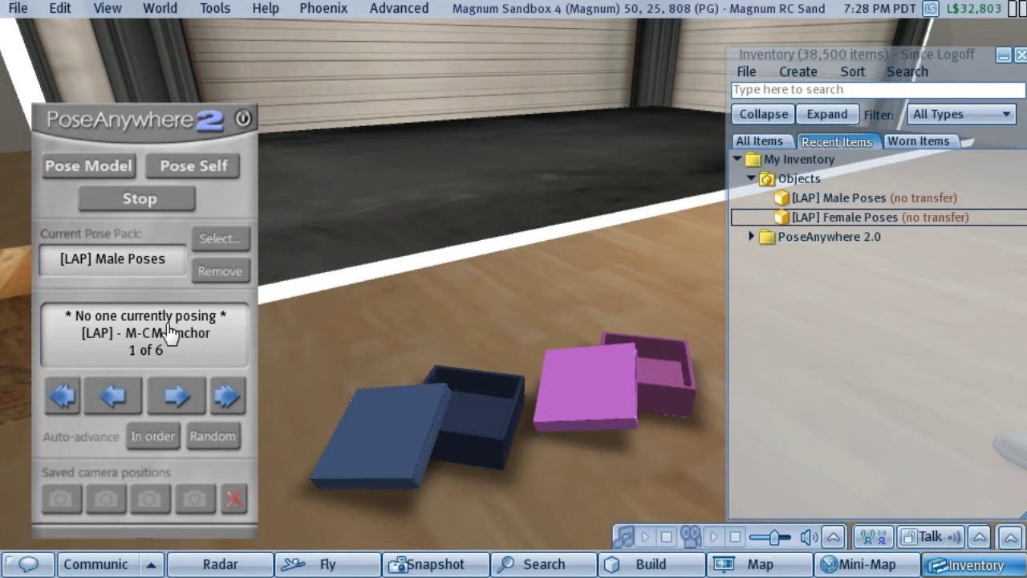
{"action": "left_click", "coordinate": [220, 241]}
{"action": "left_click", "coordinate": [857, 191]}
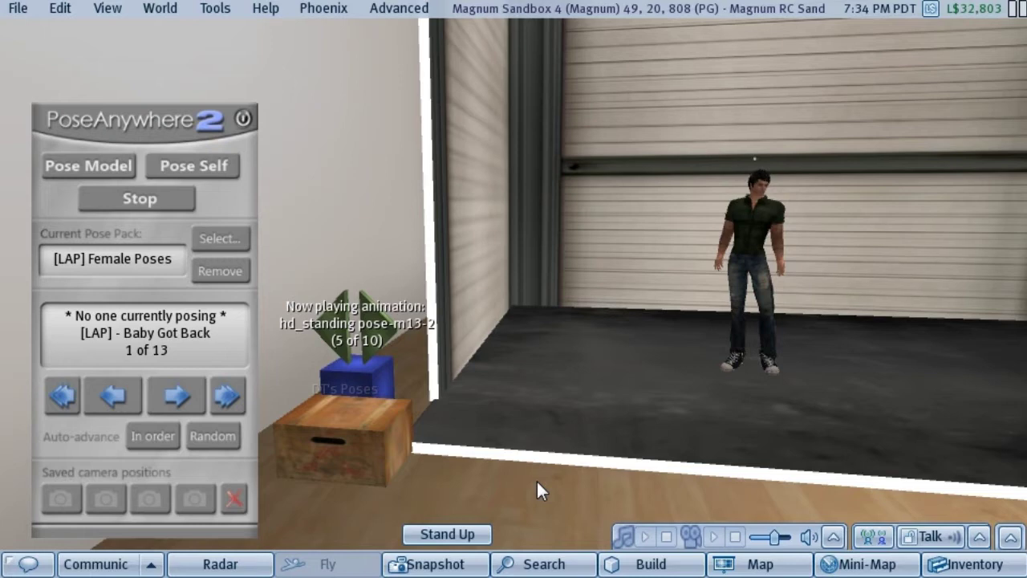
Focus the camera on the pose stand and advance it twice to another animation.
{"action": "left_click", "coordinate": [370, 323], "text": "alt"}
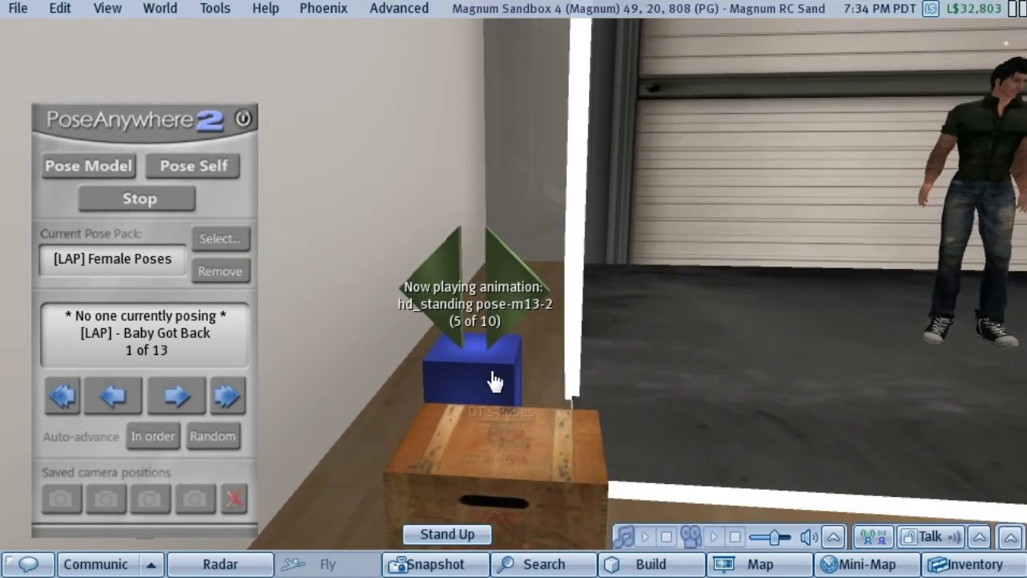
{"action": "scroll", "coordinate": [530, 283], "scroll_direction": "down", "scroll_amount": 5}
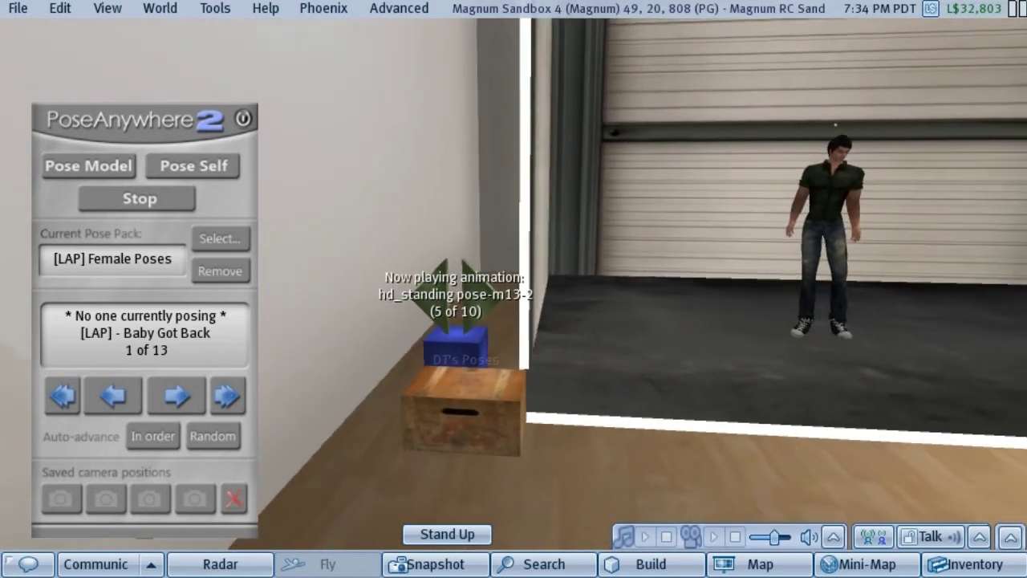
{"action": "left_click", "coordinate": [480, 303]}
{"action": "left_click", "coordinate": [480, 304]}
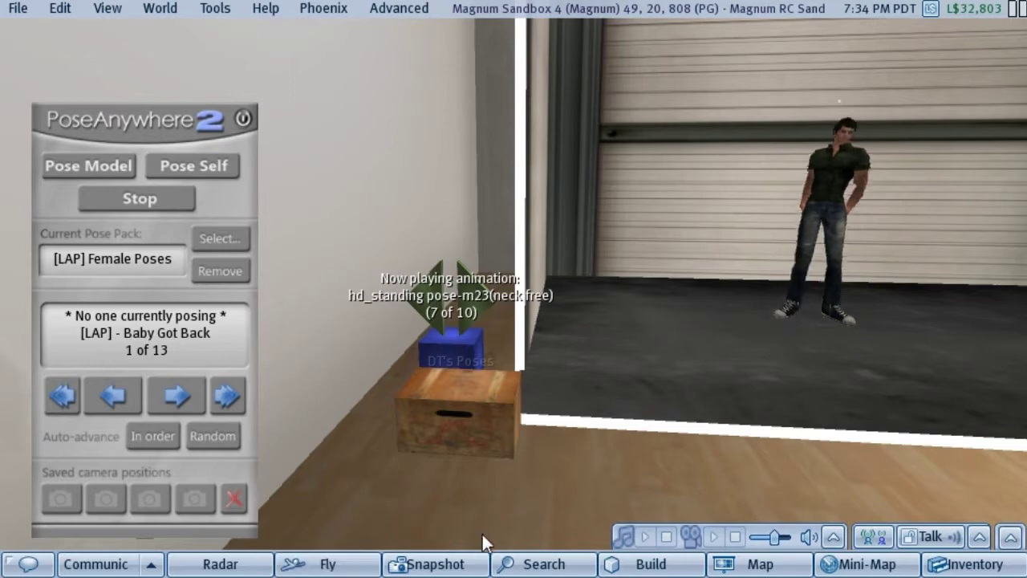
Walk the avatar to the crate and select PA2 Pose Pack Installer in the inventory.
{"action": "key", "text": "Up"}
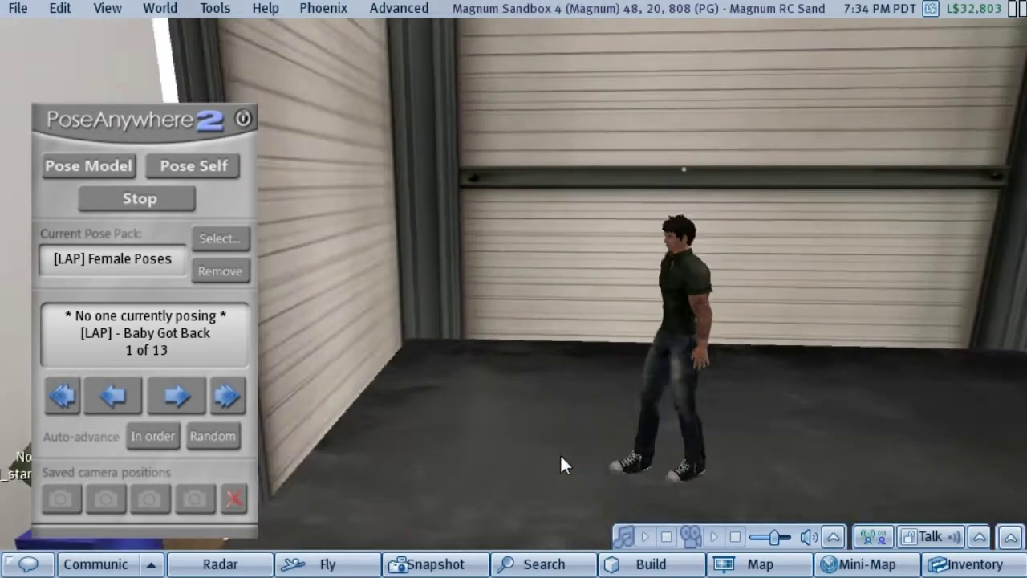
{"action": "key", "text": "Up"}
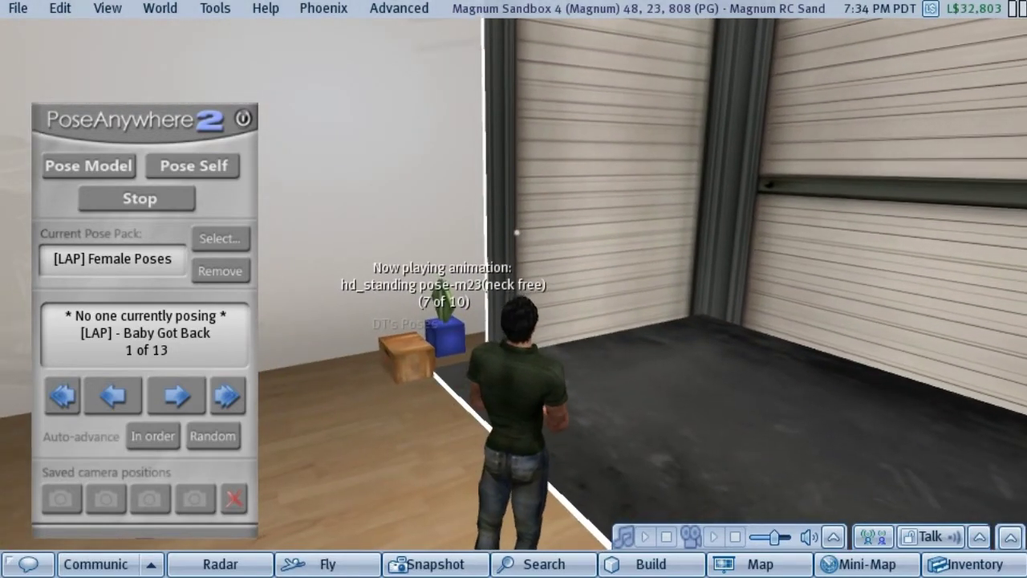
{"action": "key", "text": "Left"}
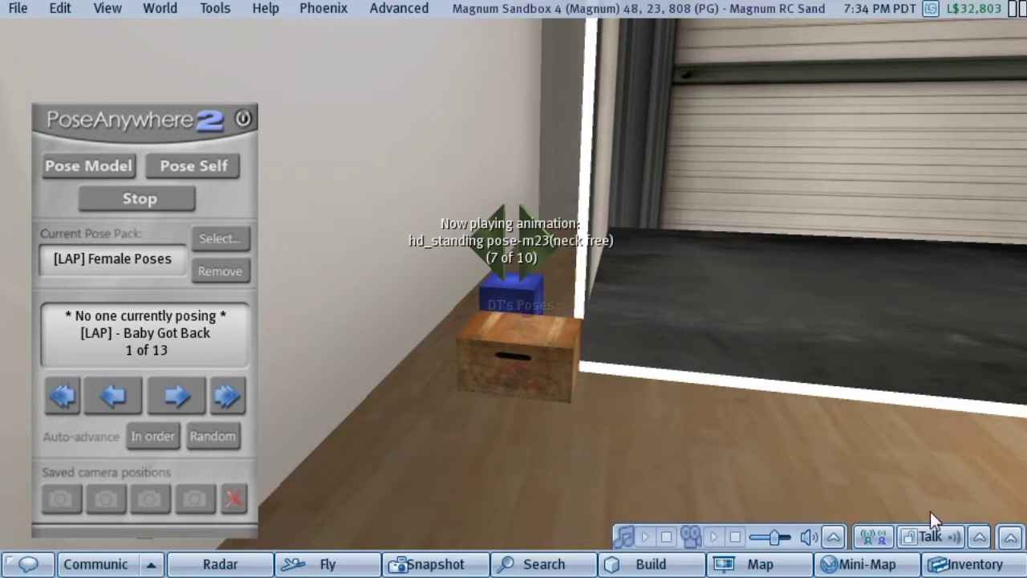
{"action": "left_click", "coordinate": [967, 564]}
{"action": "left_click", "coordinate": [875, 217]}
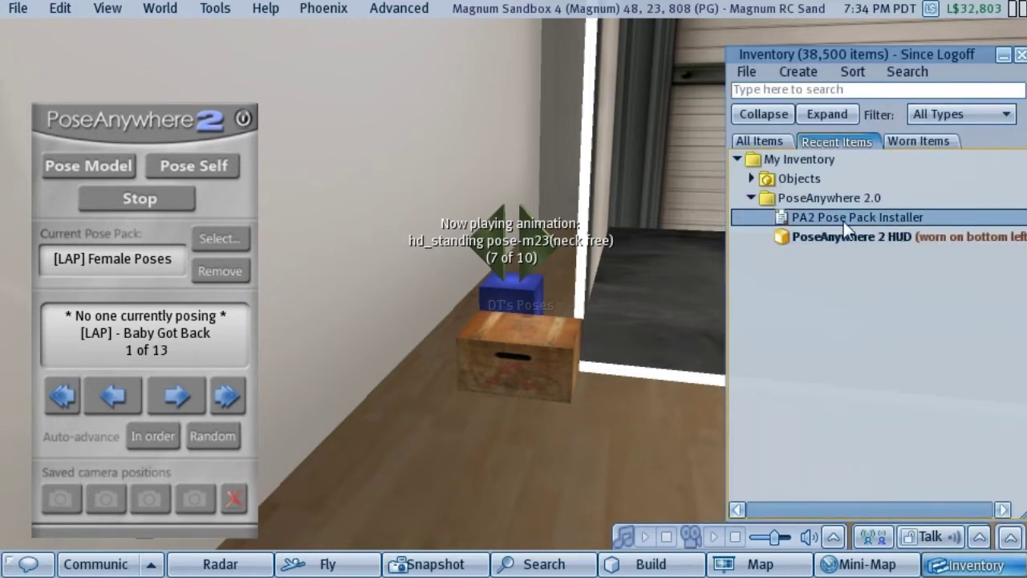
Give PA2 Pose Pack Installer to the blue box and confirm installing the DTS Male Poses pack.
{"action": "scroll", "coordinate": [514, 241], "scroll_direction": "up", "scroll_amount": 5}
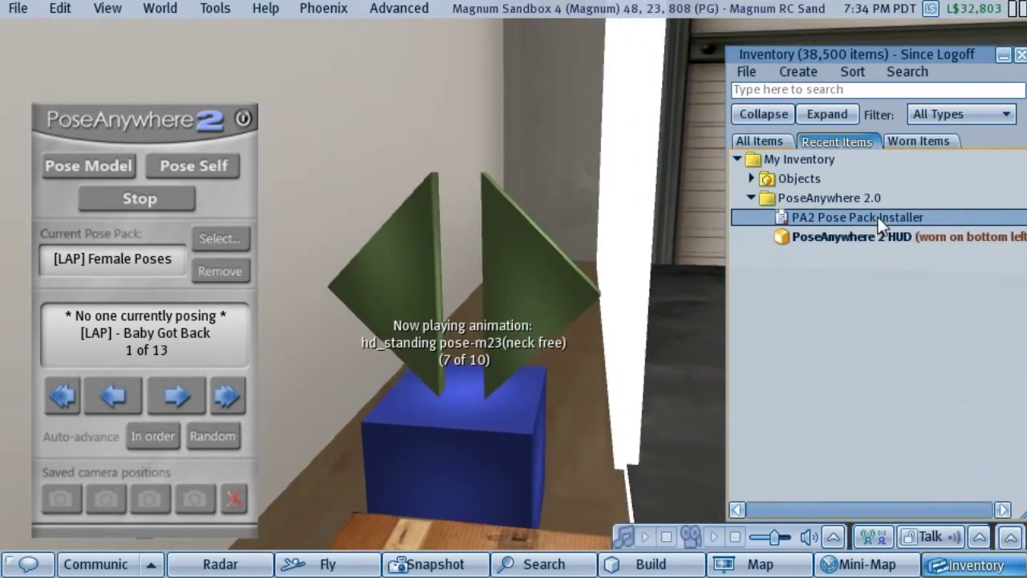
{"action": "left_click_drag", "start_coordinate": [878, 217], "coordinate": [462, 450]}
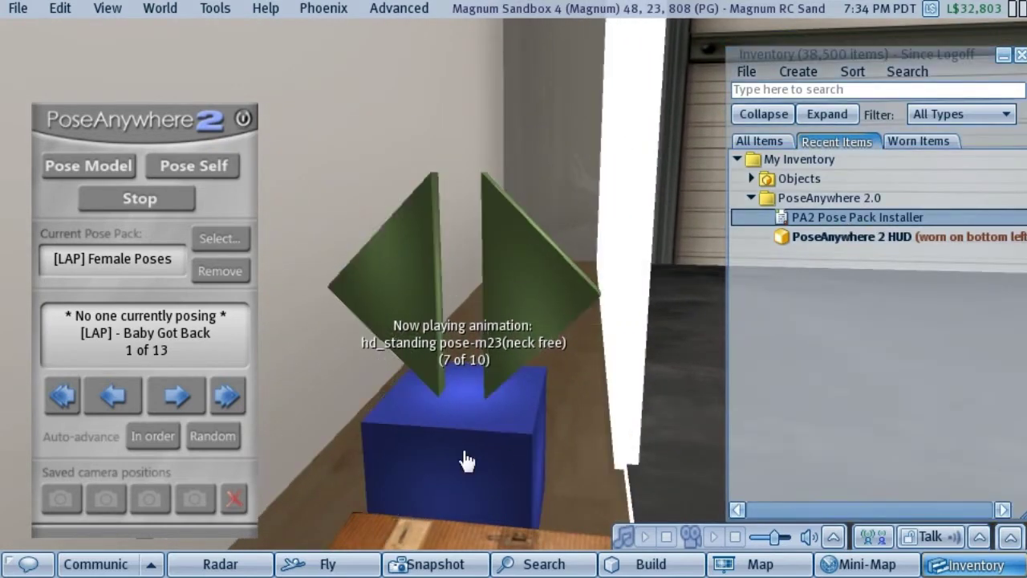
{"action": "key", "text": "ctrl+i"}
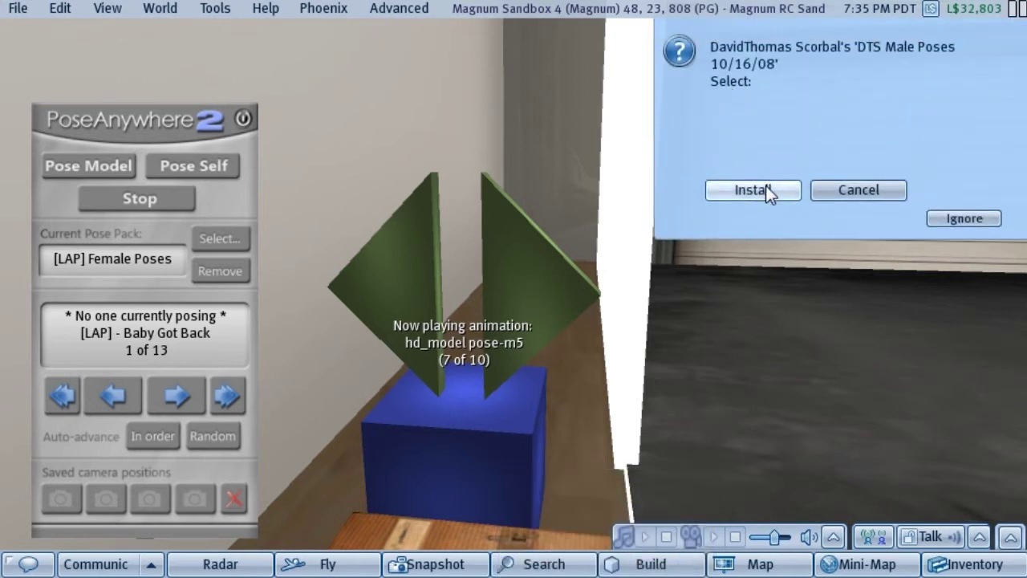
{"action": "left_click", "coordinate": [759, 192]}
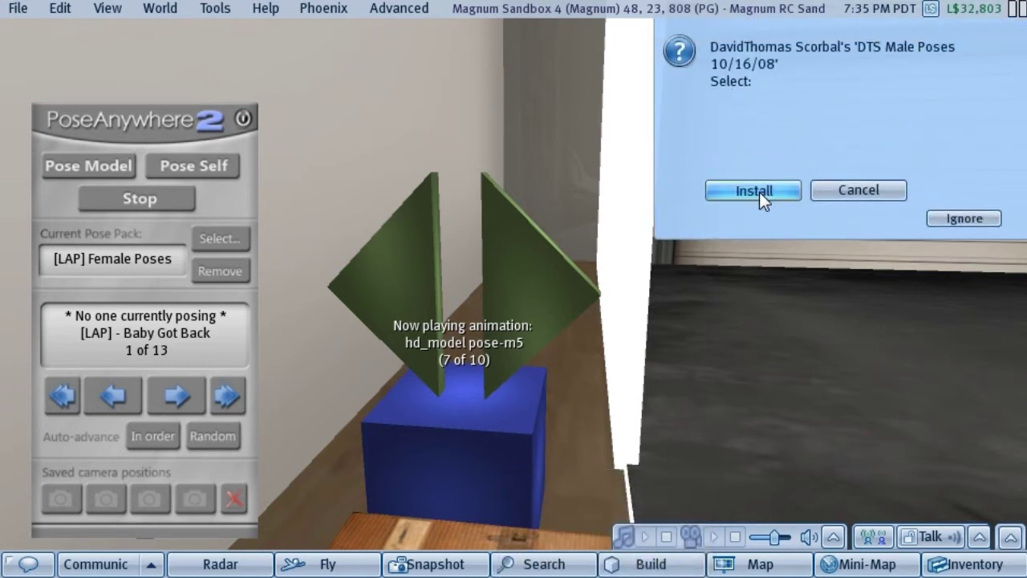
{"action": "left_click", "coordinate": [759, 192]}
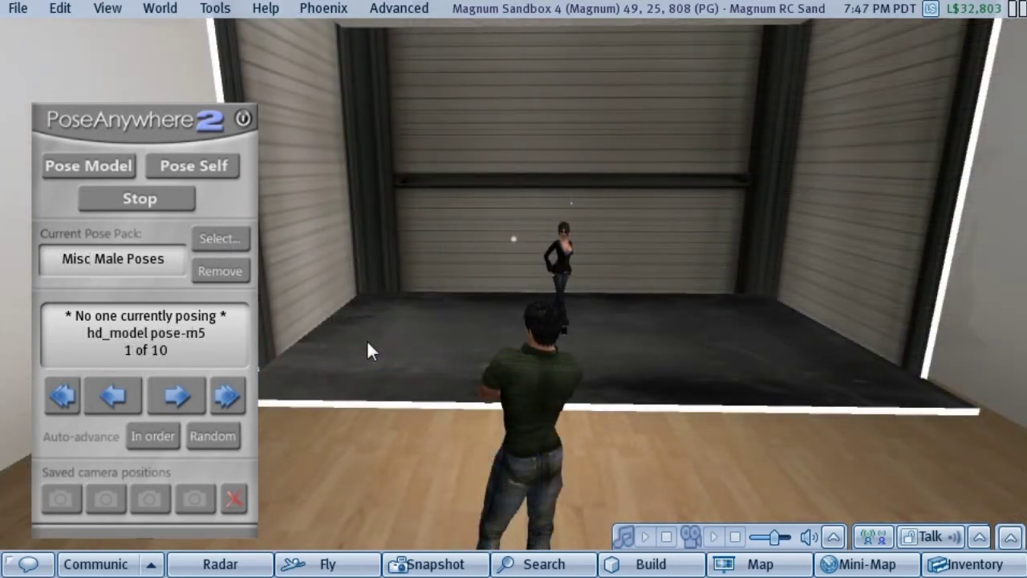
Switch to [LAP] Female Poses and choose the female avatar as the pose model.
{"action": "left_click", "coordinate": [222, 240]}
{"action": "left_click", "coordinate": [850, 190]}
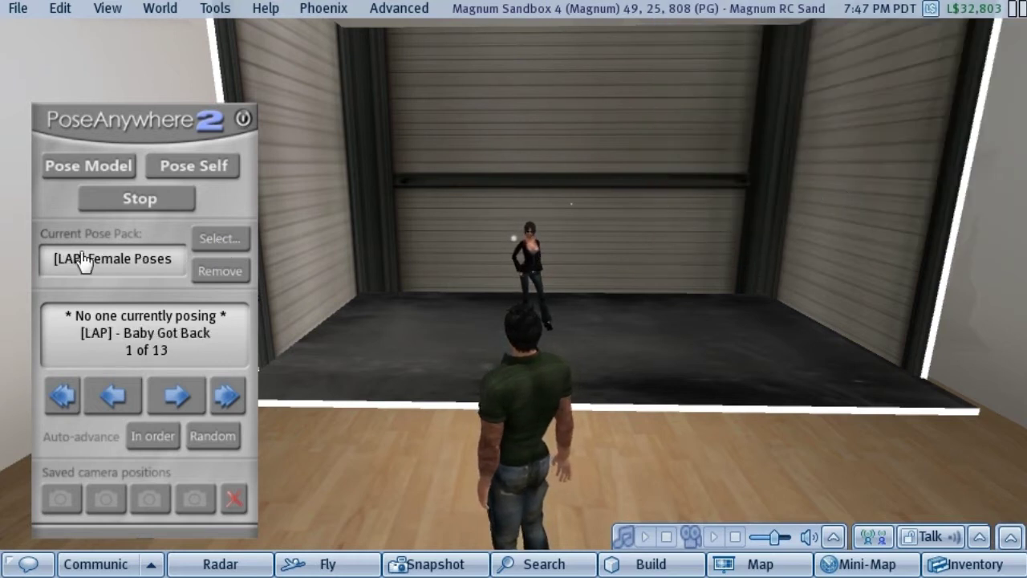
{"action": "left_click", "coordinate": [90, 170]}
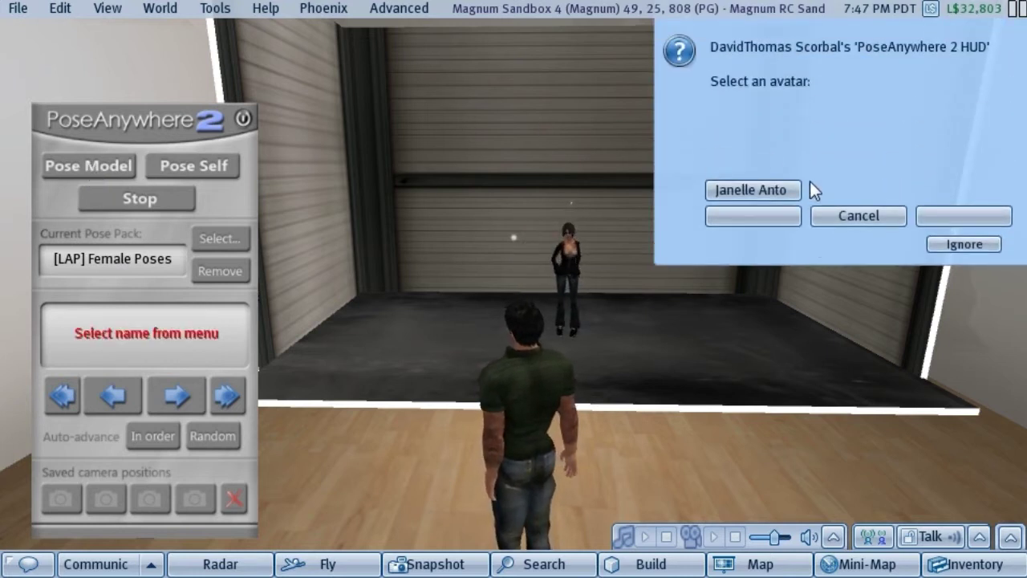
{"action": "left_click", "coordinate": [746, 191]}
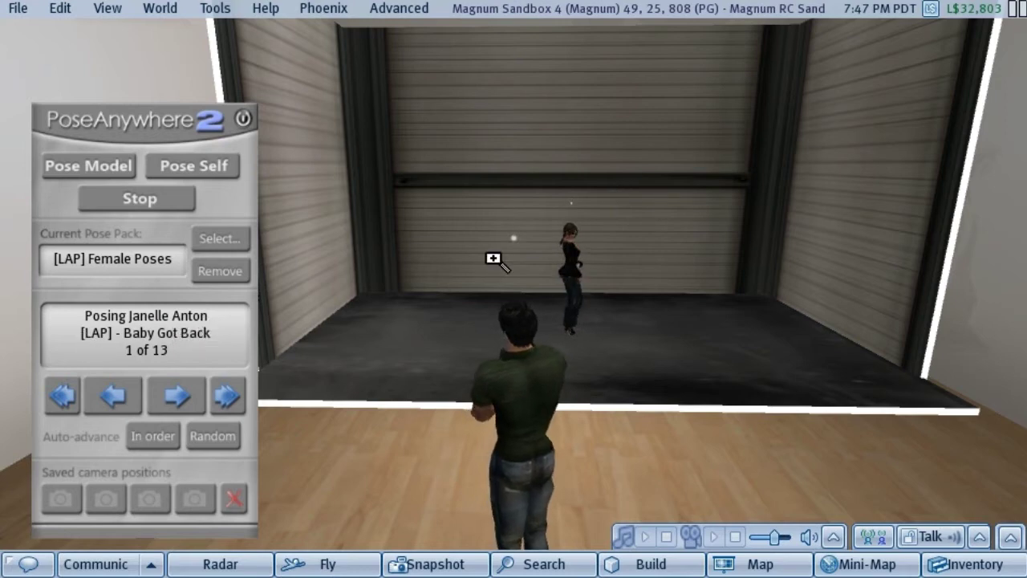
{"action": "left_click", "coordinate": [569, 265], "text": "alt"}
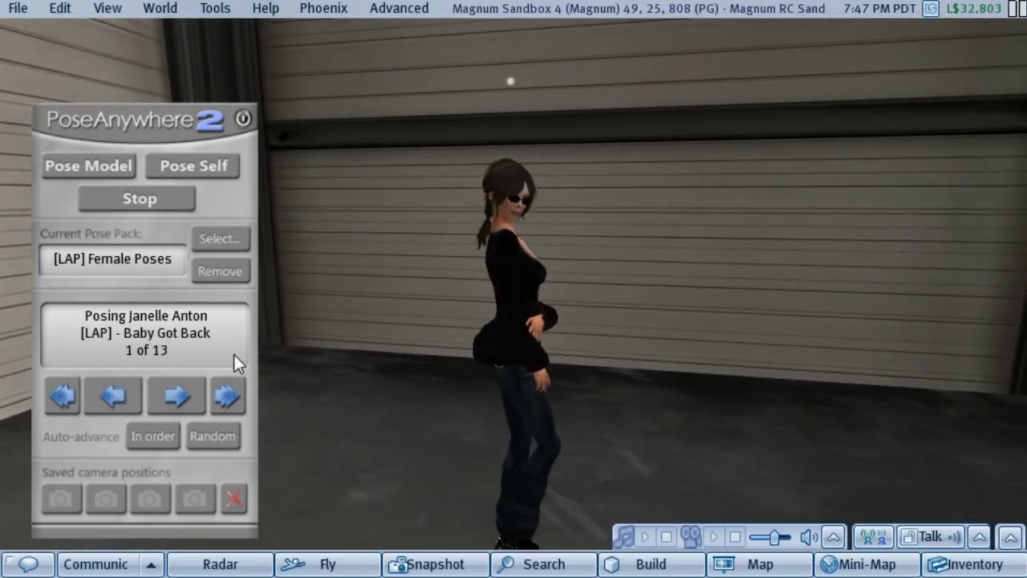
{"action": "left_click", "coordinate": [182, 398]}
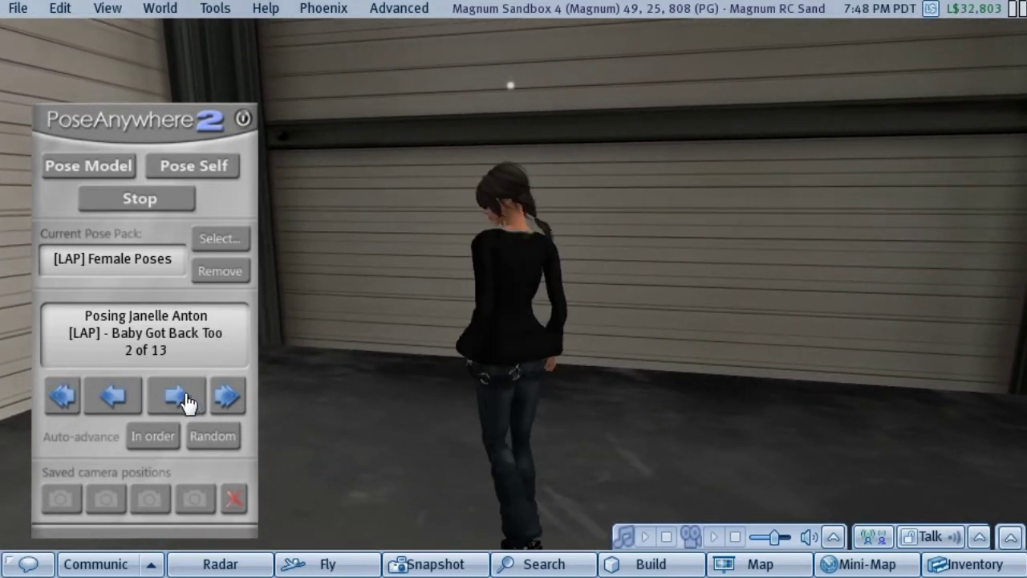
{"action": "left_click", "coordinate": [184, 398]}
{"action": "left_click", "coordinate": [177, 398]}
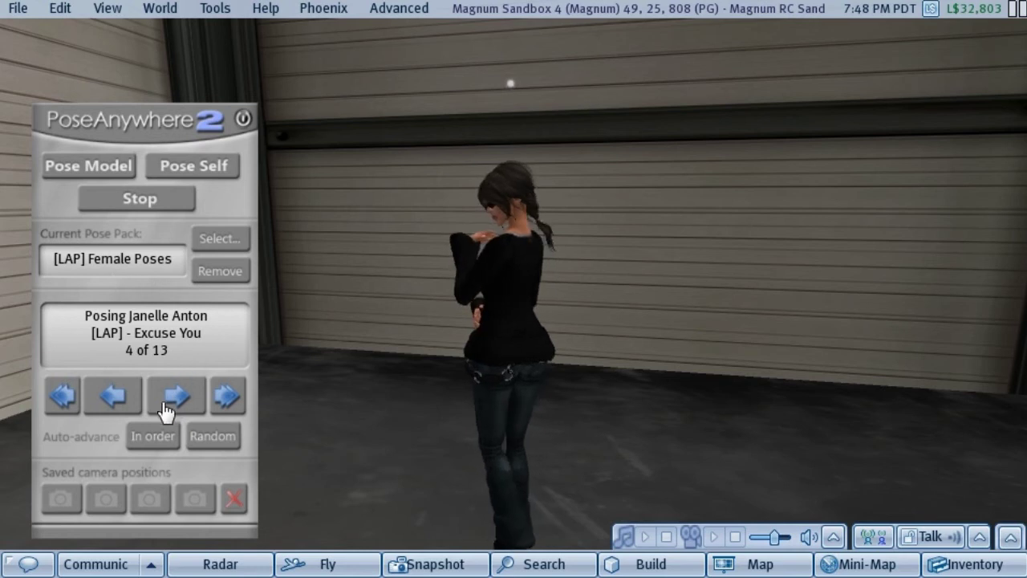
{"action": "left_click", "coordinate": [149, 200]}
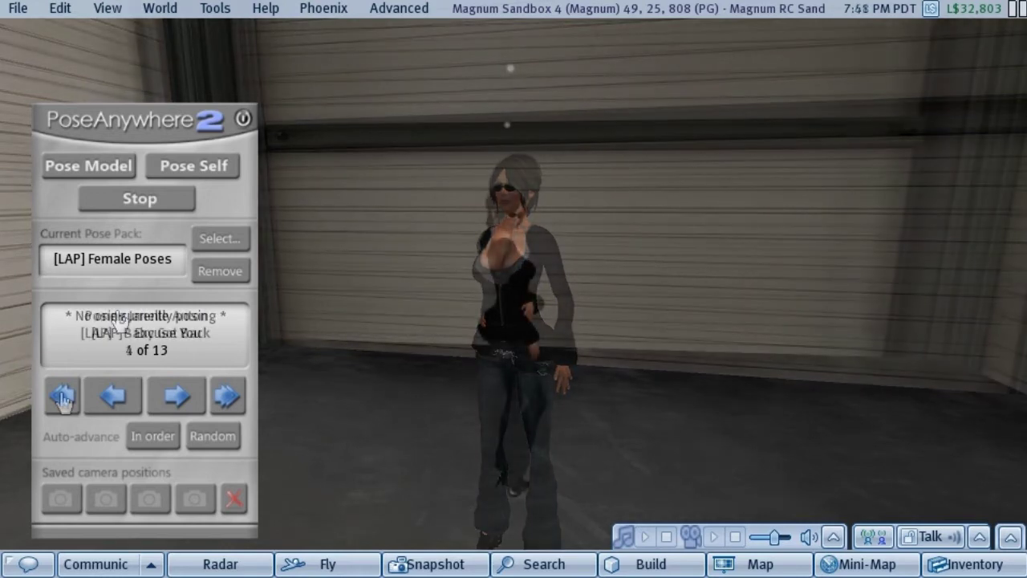
{"action": "left_click", "coordinate": [176, 399]}
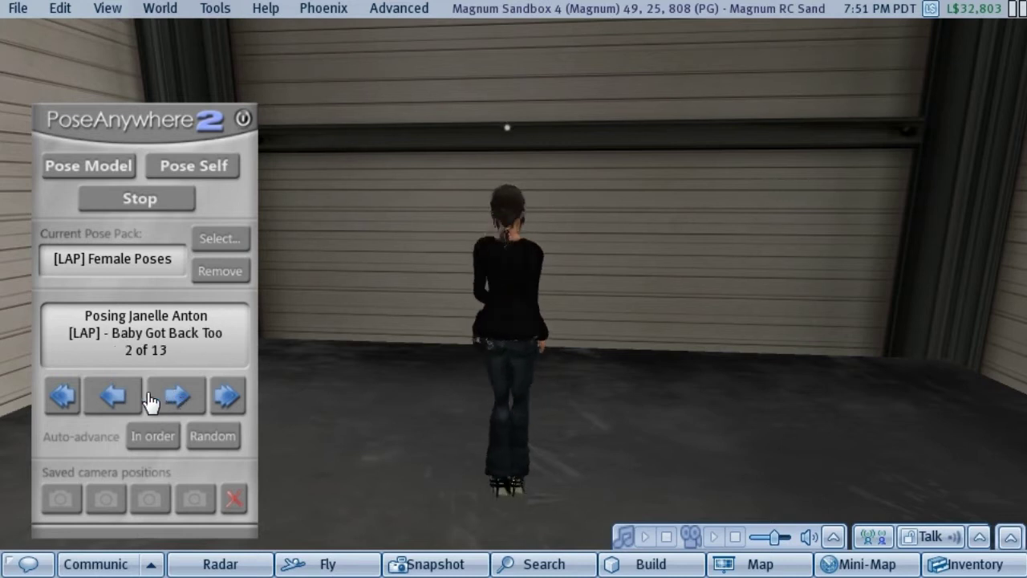
{"action": "left_click", "coordinate": [114, 395]}
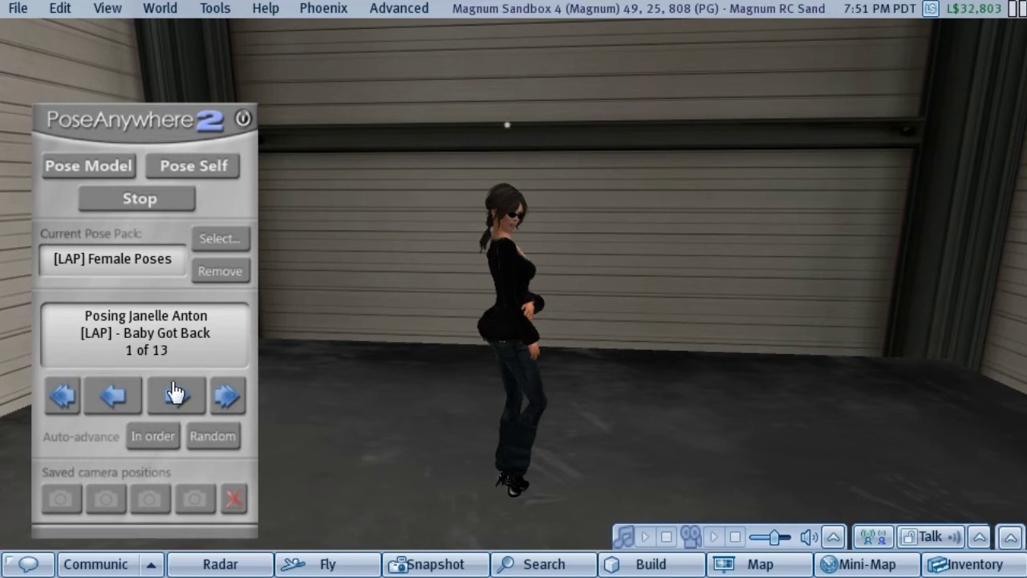
{"action": "left_click", "coordinate": [153, 440]}
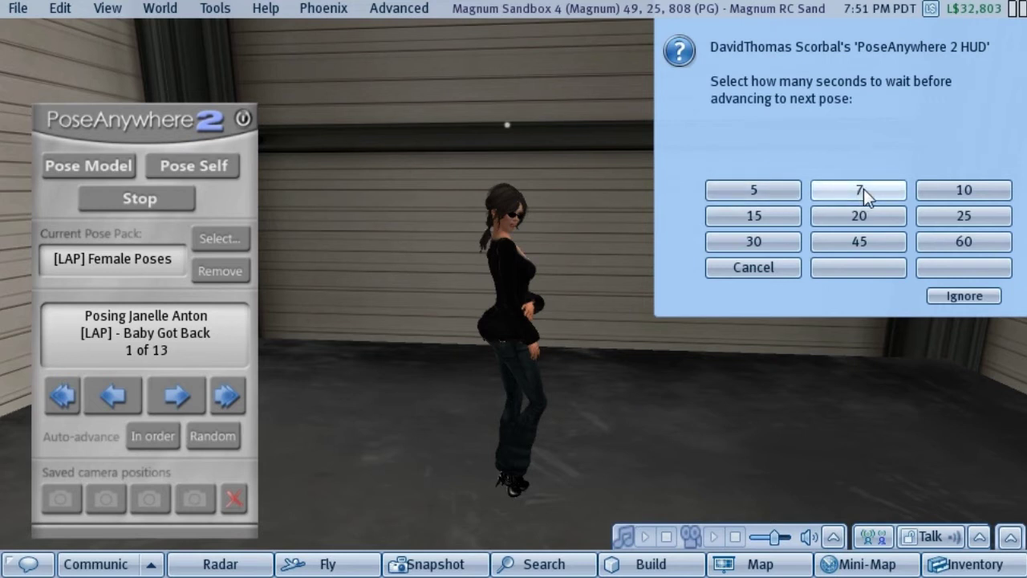
Set the in-order auto-advance delay to 7 seconds.
{"action": "left_click", "coordinate": [853, 194]}
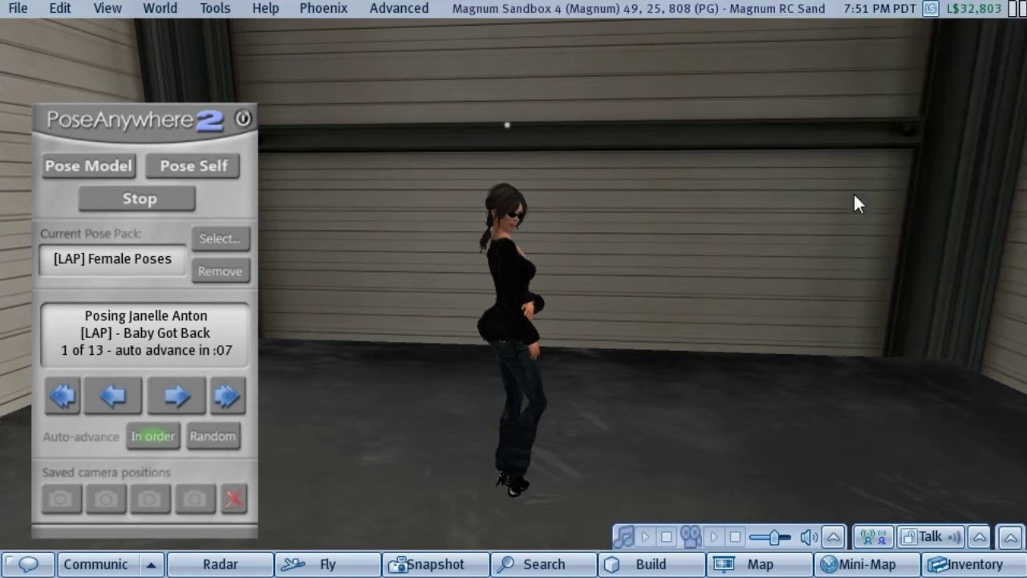